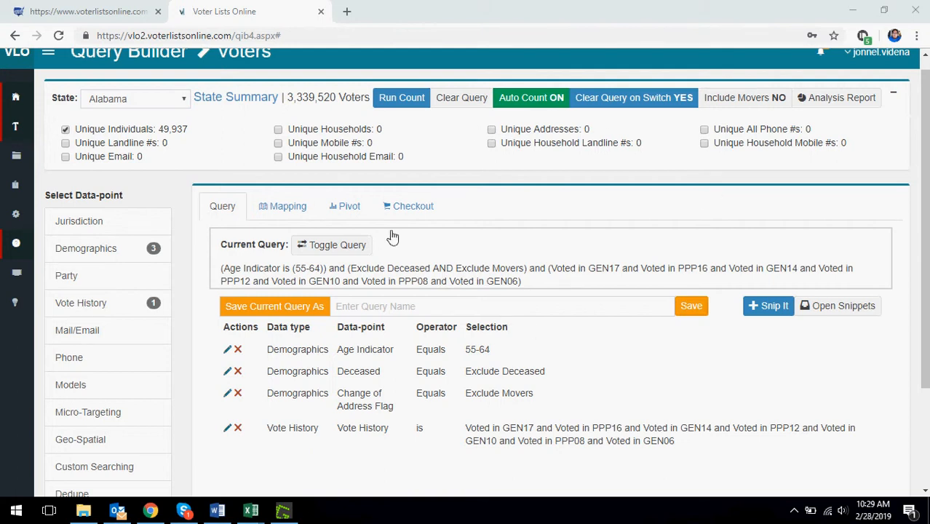
- Review the count types offered at checkout and compare them with the unique count options of the current query
scroll(155, 209, up, 1)
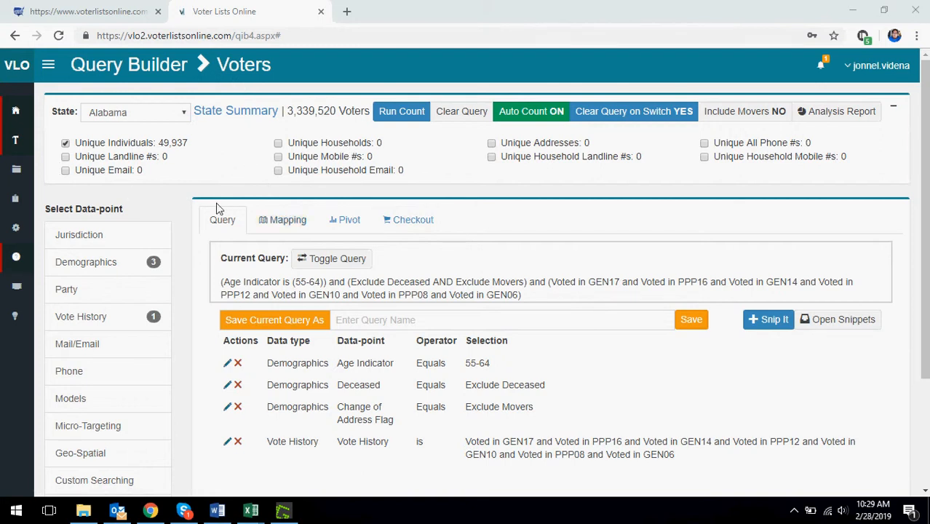
click(418, 227)
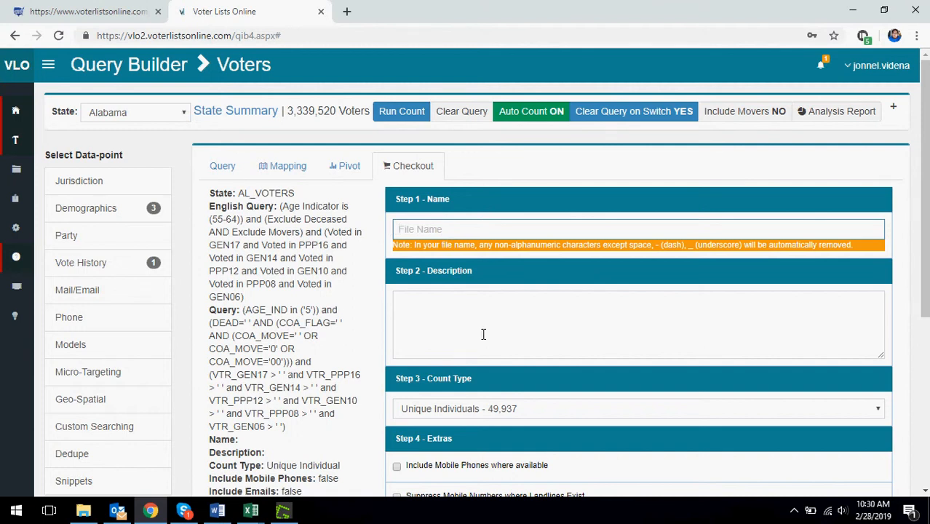
scroll(487, 326, down, 2)
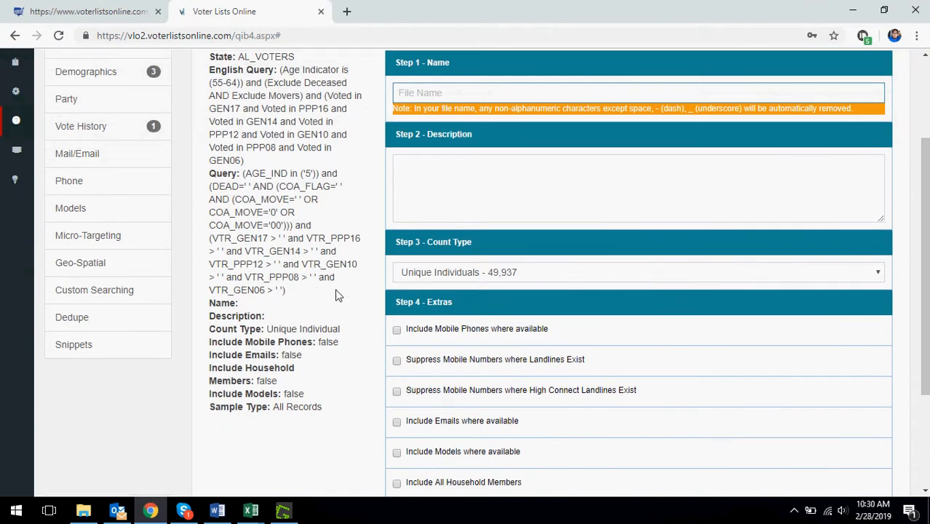
click(537, 276)
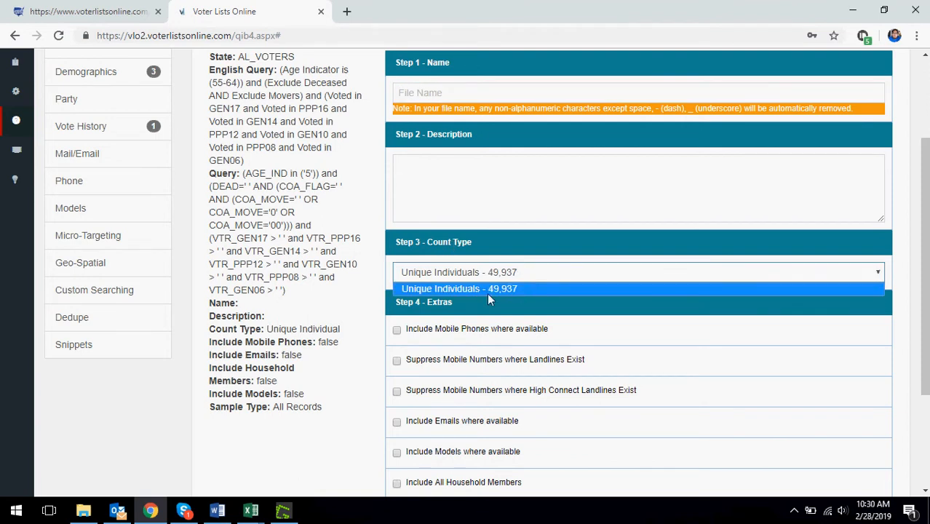
click(550, 274)
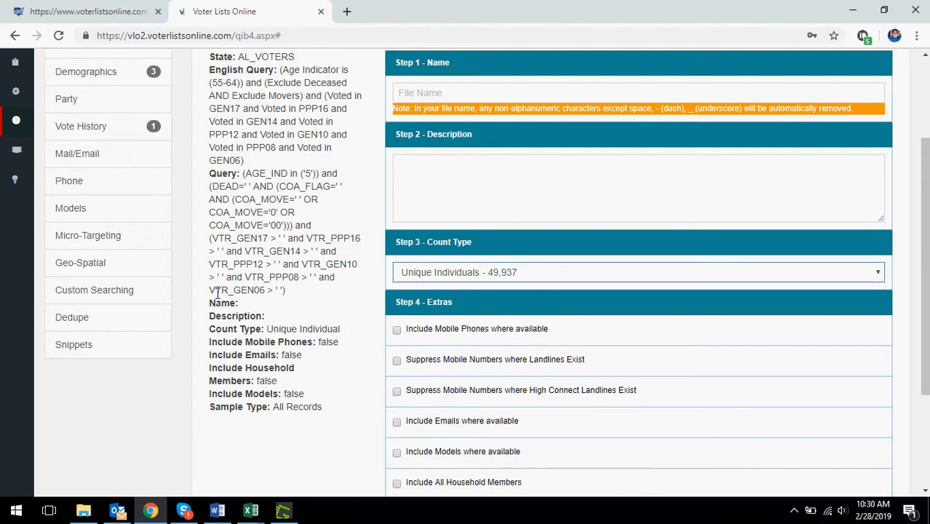
scroll(234, 196, up, 3)
click(222, 166)
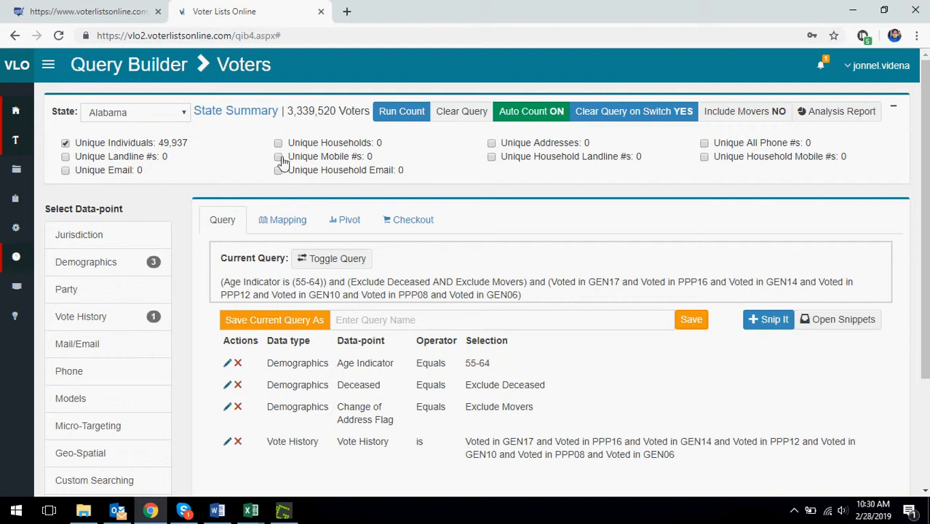
- Open the checkout form for the current query and include mobile phones where available
click(398, 226)
scroll(482, 276, down, 4)
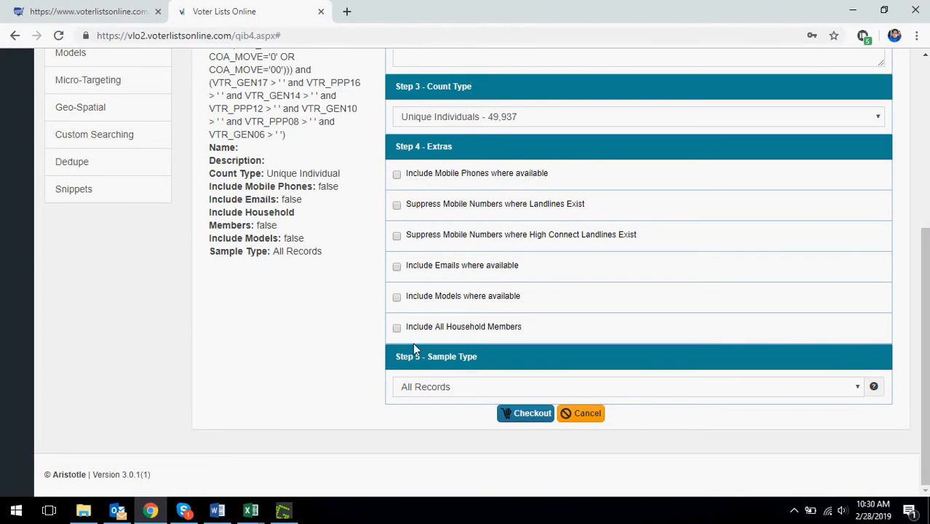
click(397, 175)
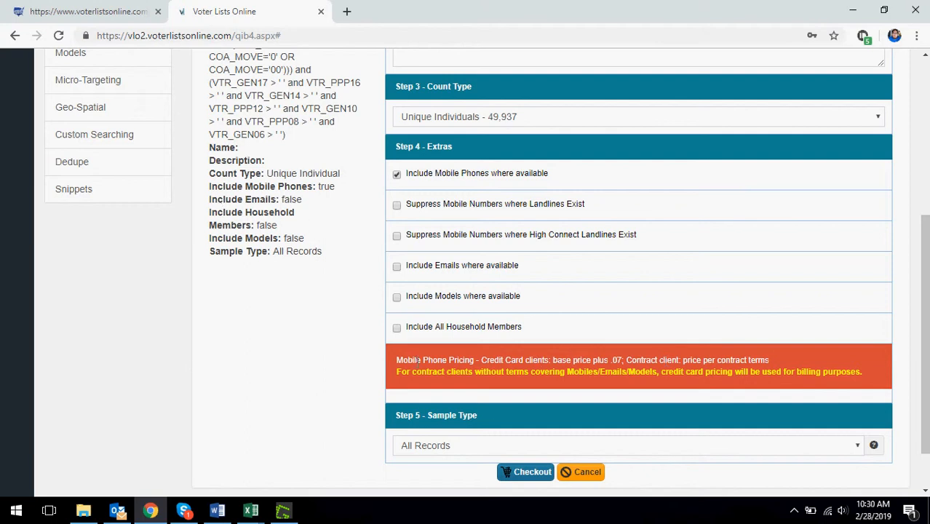
- Locate the Pricing entry among the help resources in the site navigation, and collapse the navigation again
scroll(174, 243, up, 4)
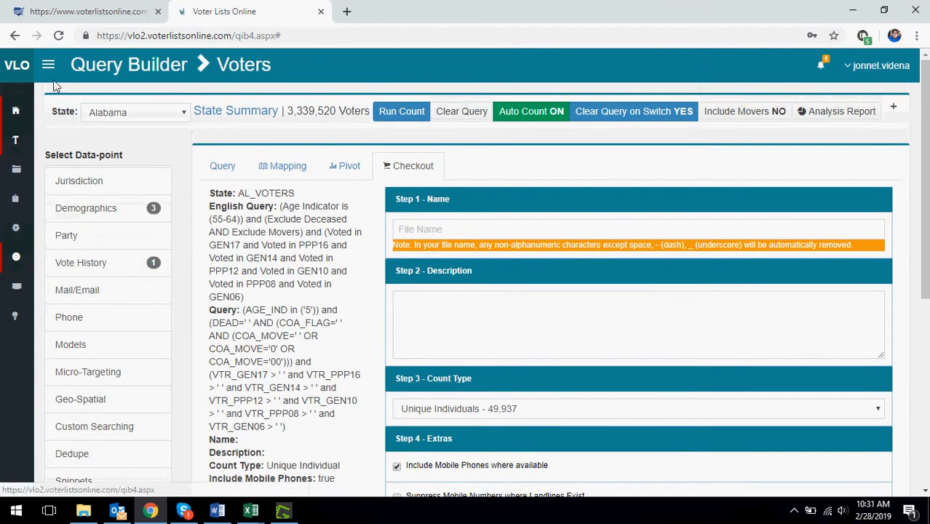
click(51, 65)
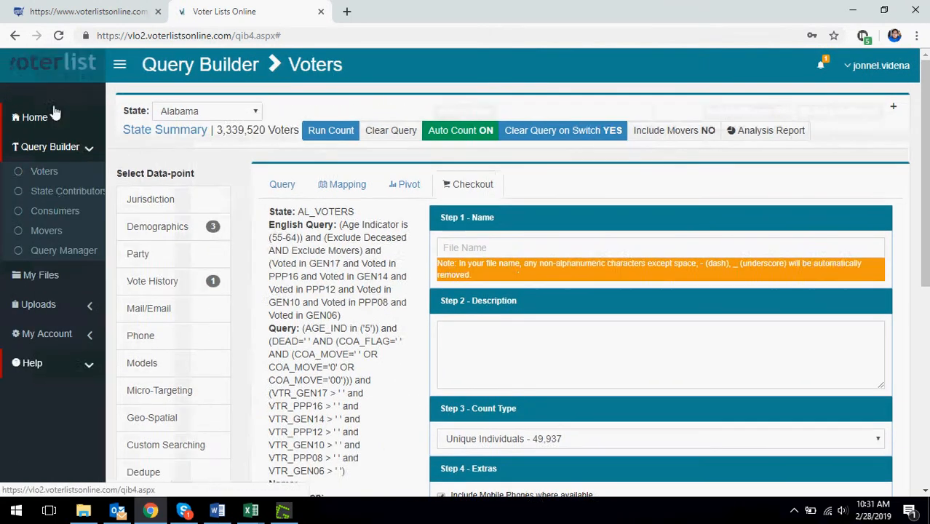
scroll(58, 219, down, 1)
scroll(64, 251, down, 2)
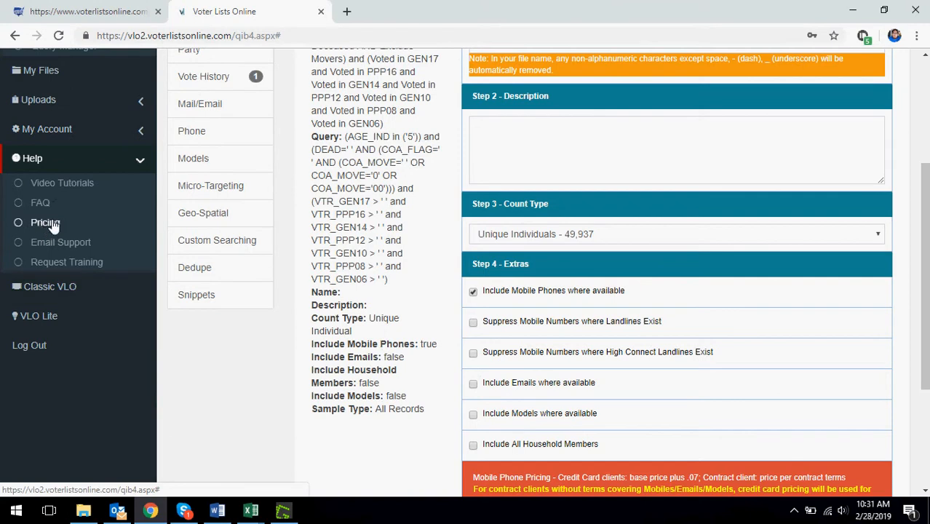
scroll(253, 270, up, 2)
scroll(252, 271, up, 1)
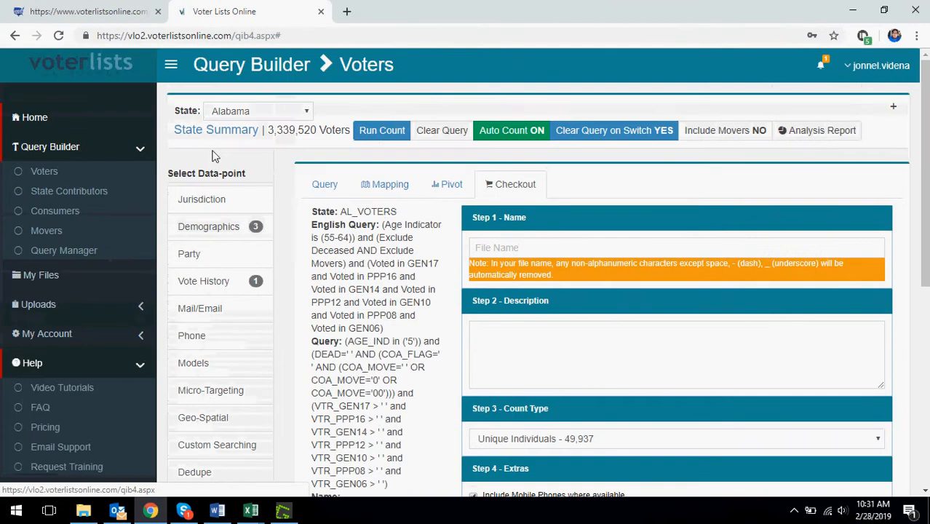
click(173, 66)
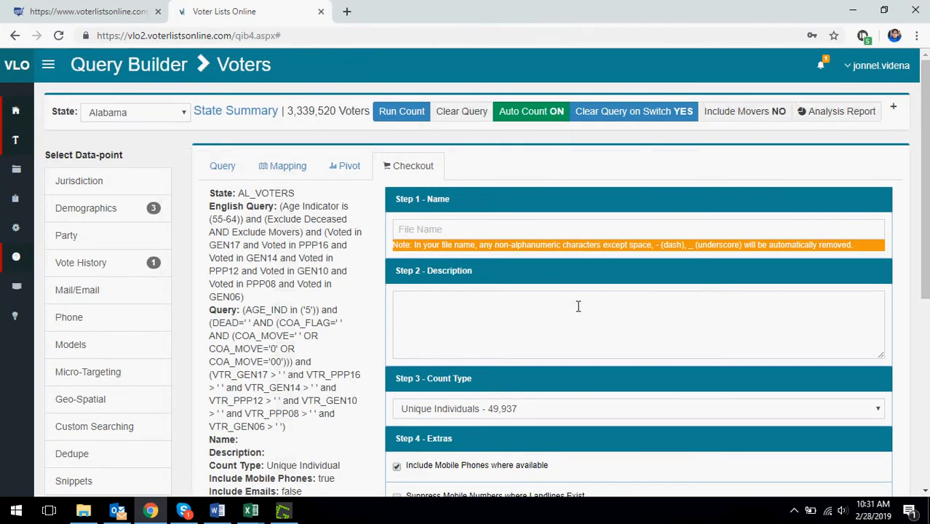
- Examine the sample types offered at checkout and review the name, description, count type and extras sections
scroll(578, 292, down, 5)
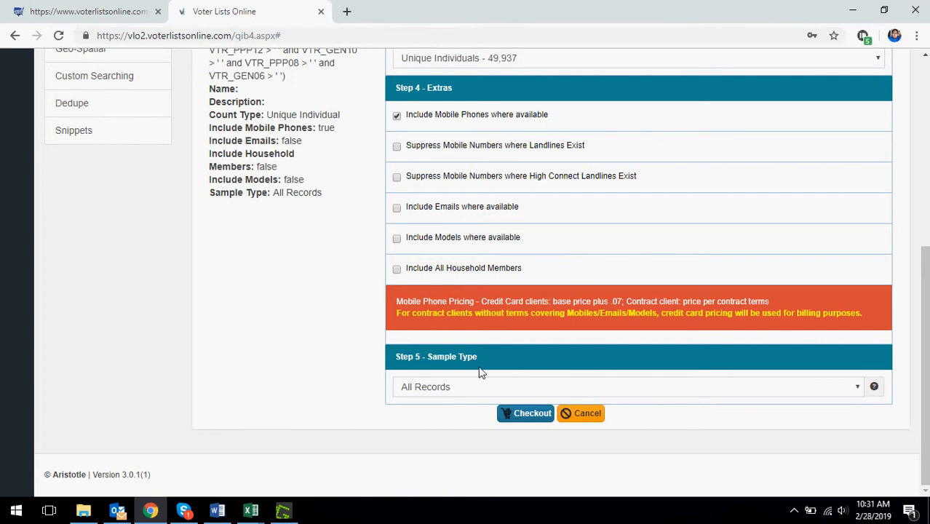
click(433, 393)
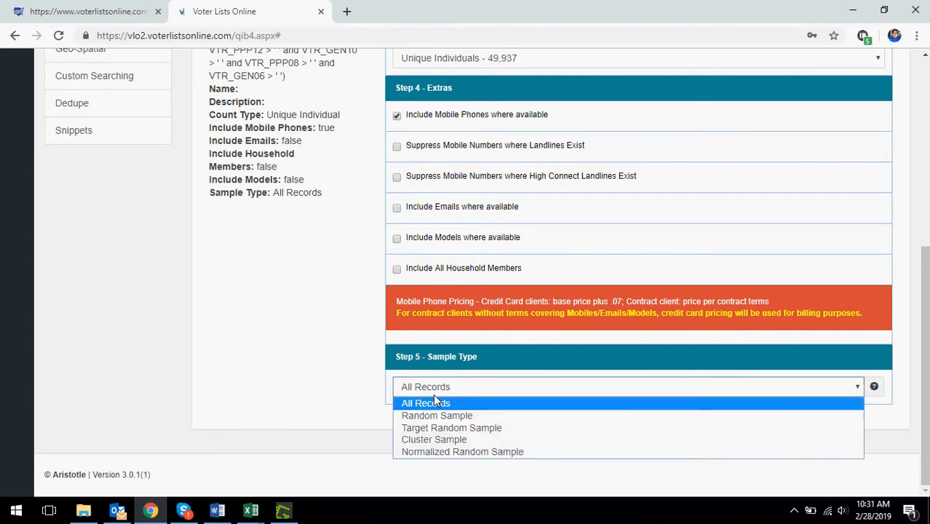
click(332, 391)
scroll(332, 382, up, 4)
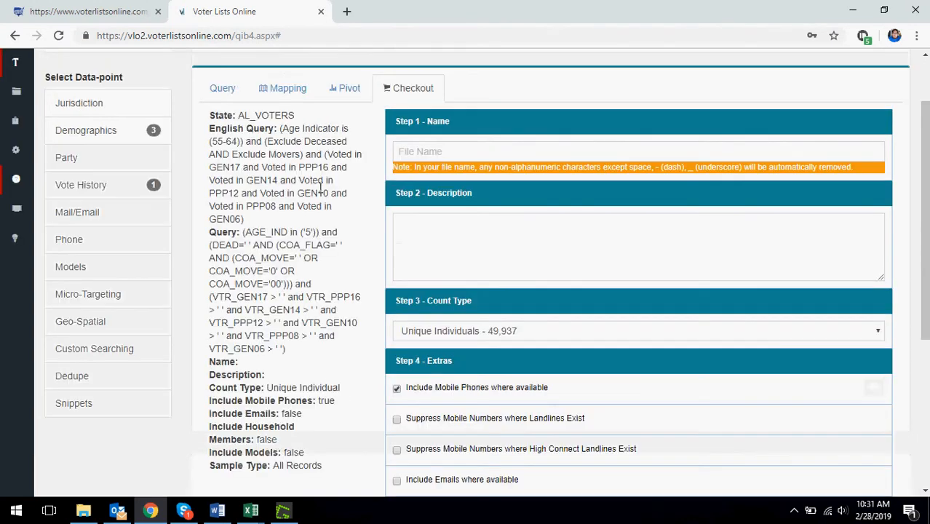
scroll(522, 320, up, 1)
scroll(473, 259, down, 3)
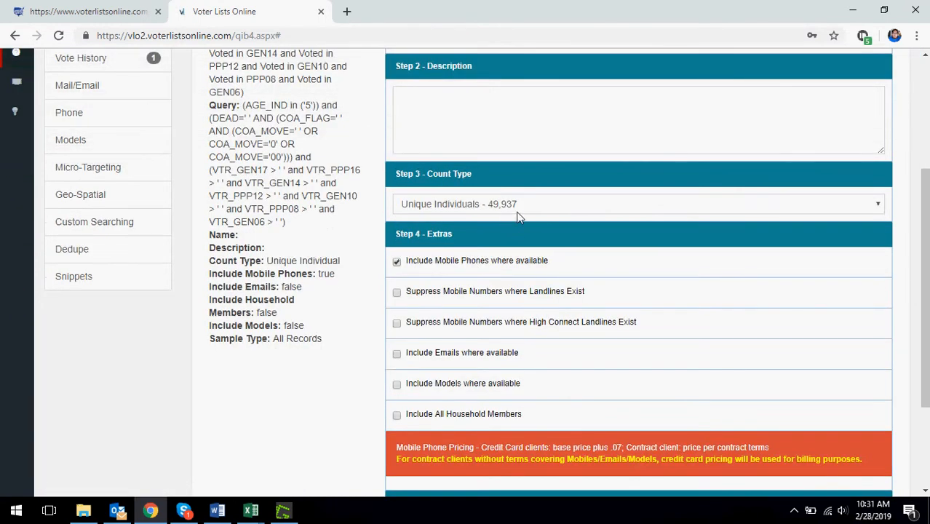
scroll(514, 218, down, 2)
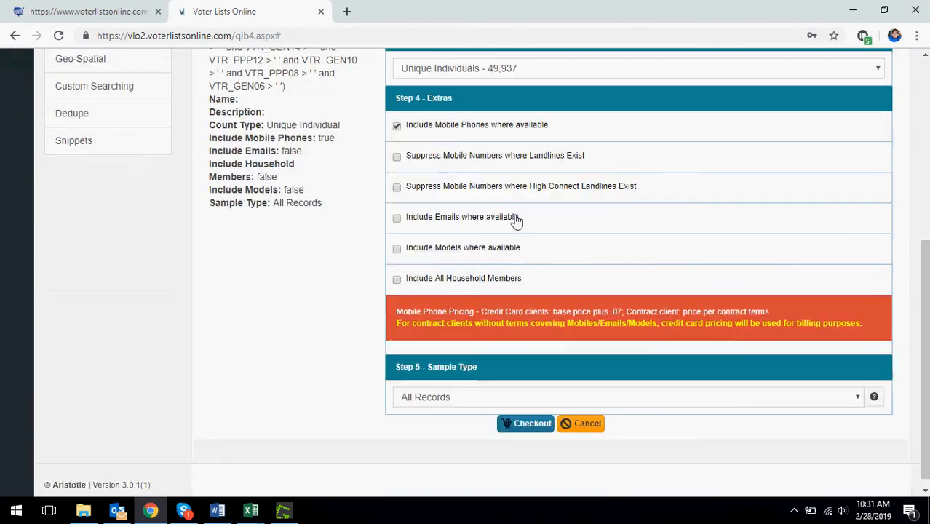
scroll(487, 176, up, 1)
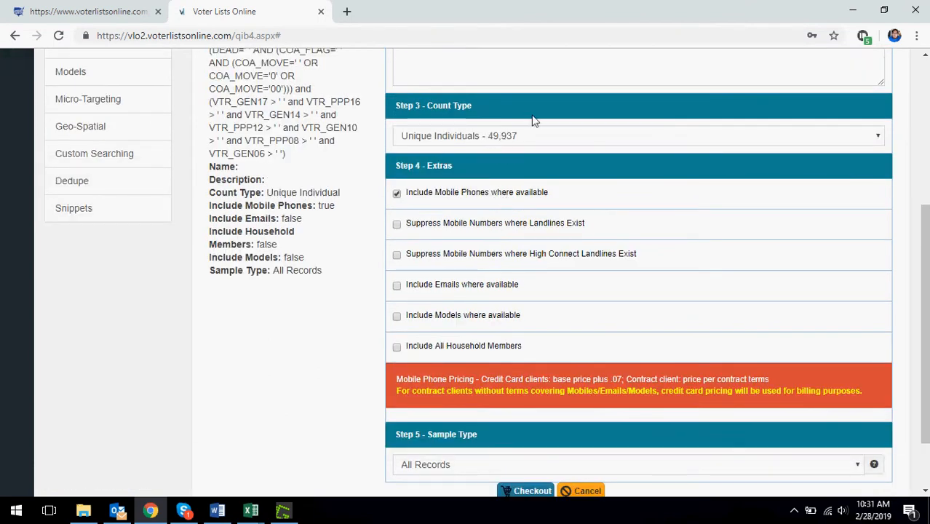
scroll(368, 255, down, 1)
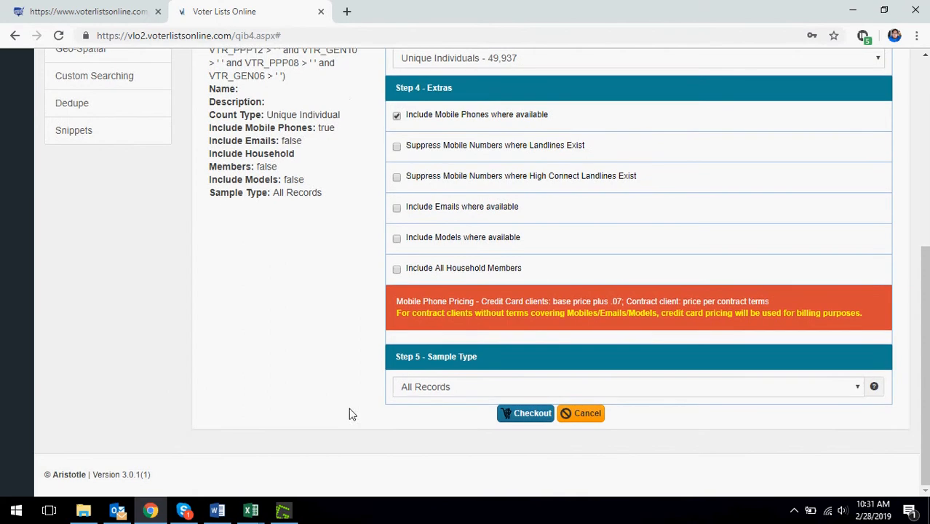
- Set the sample type to Random Sample with 100 total random records
click(419, 389)
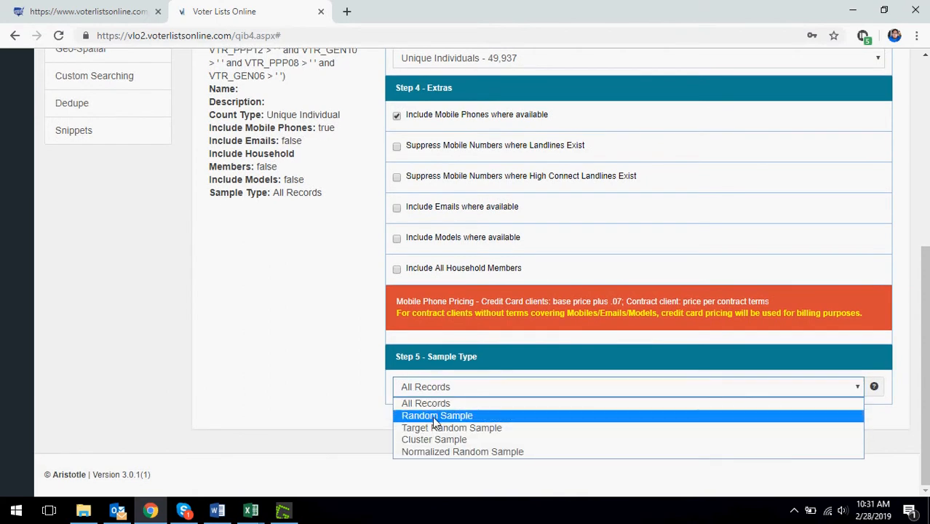
click(432, 415)
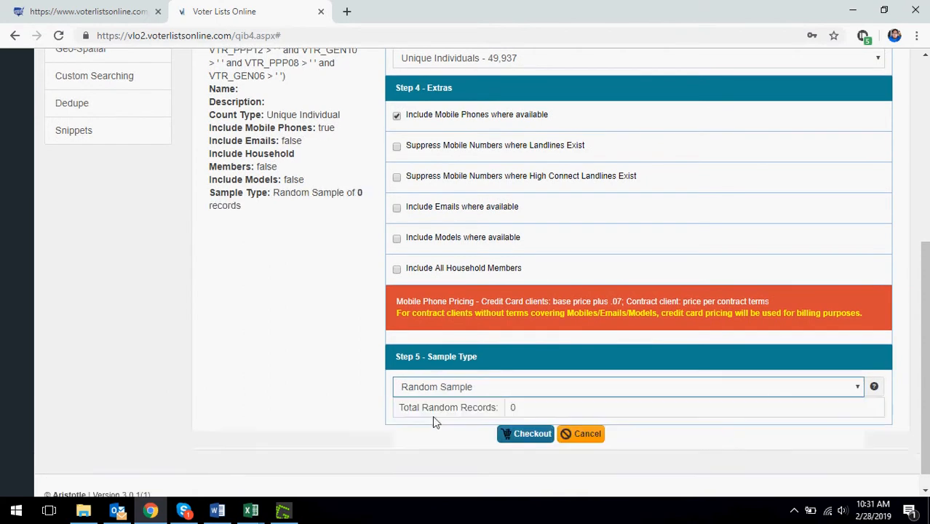
double_click(515, 409)
text(100)
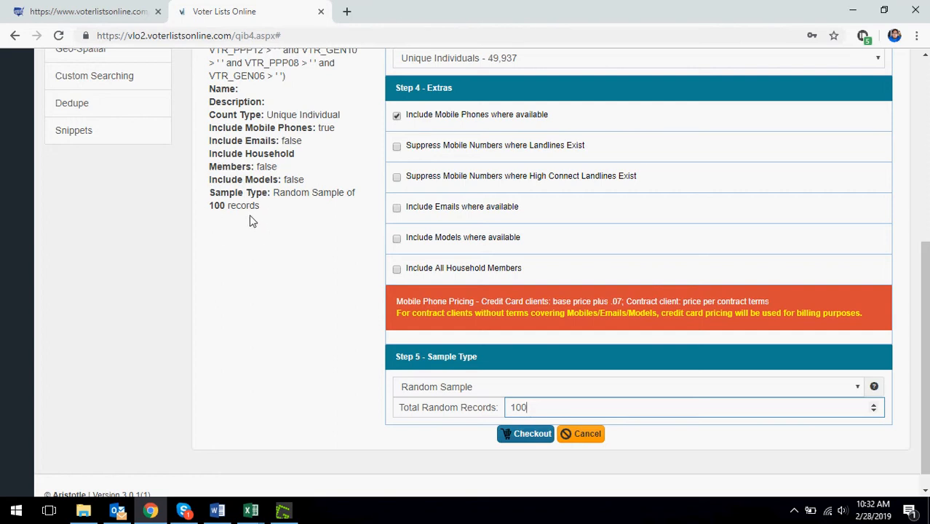
- Try to submit the checkout request without a file name, and dismiss the resulting message
scroll(597, 339, up, 1)
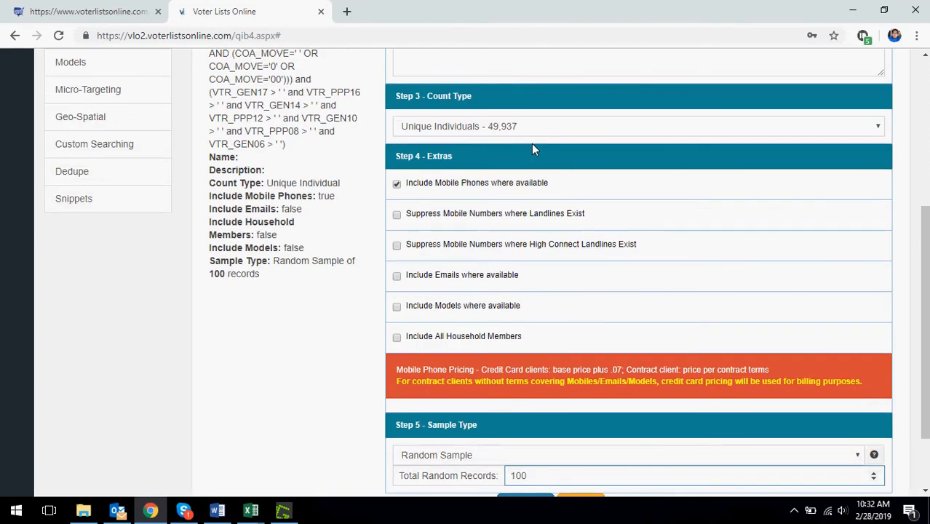
scroll(532, 204, up, 2)
scroll(437, 313, down, 3)
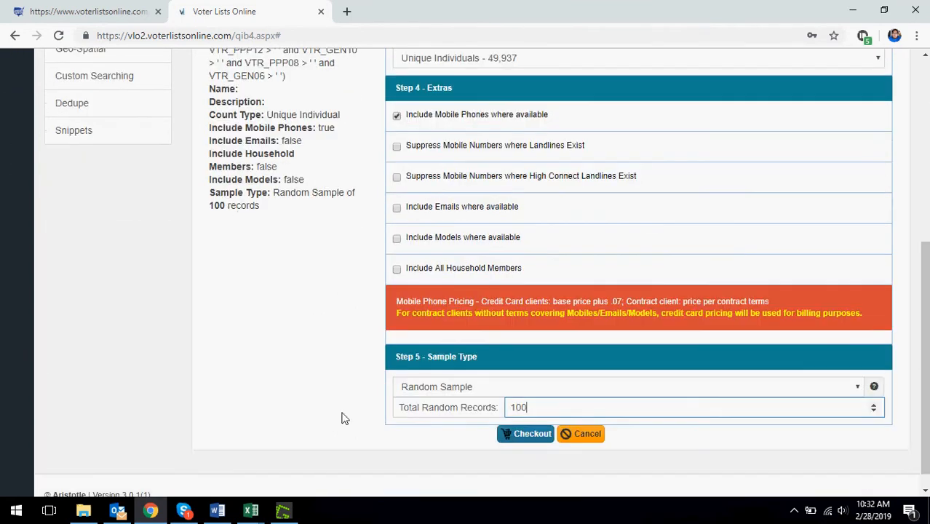
click(534, 441)
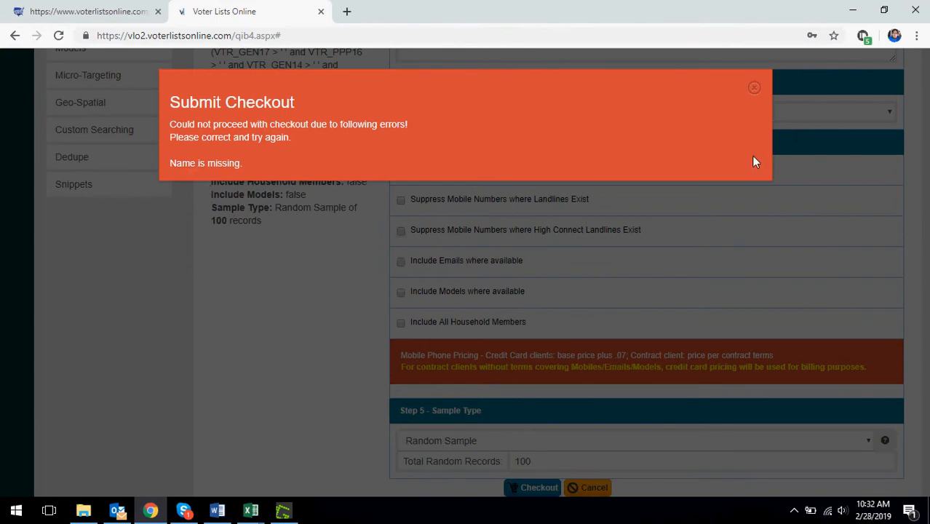
click(757, 89)
- Name the checkout file "AL state file"
scroll(611, 339, up, 5)
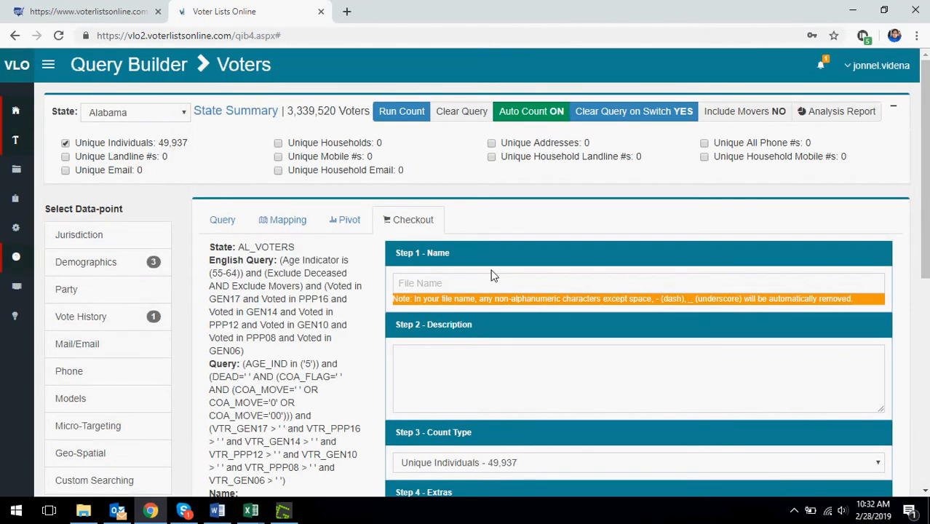
click(527, 285)
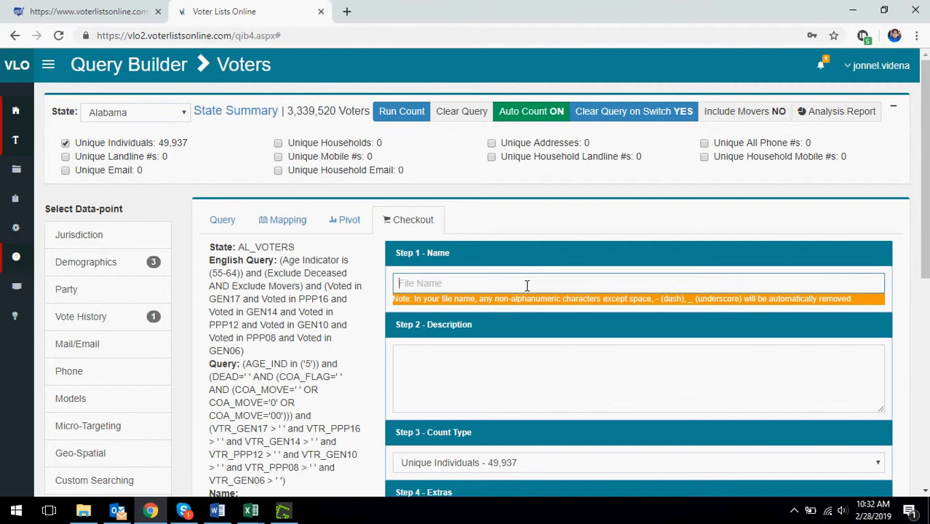
text(AL state file)
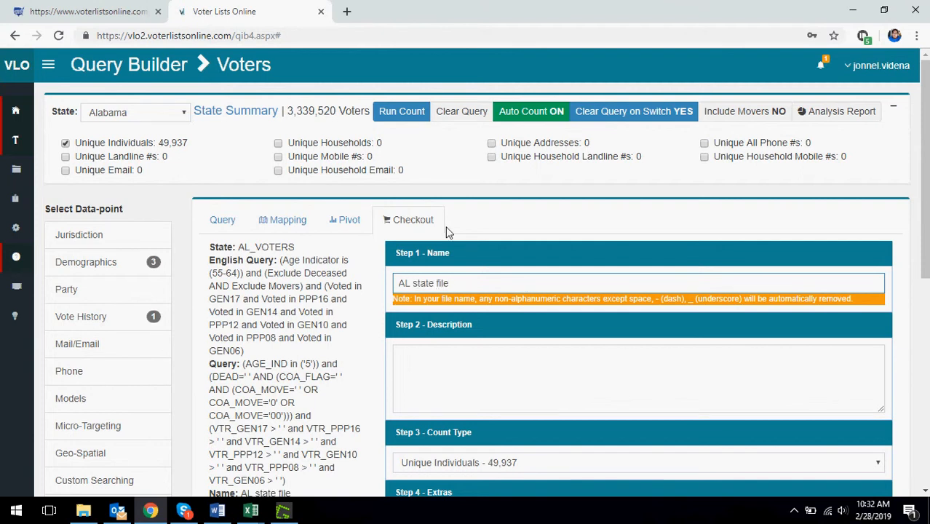
- Submit the checkout request for AL state file and dismiss the confirmation
scroll(324, 208, down, 6)
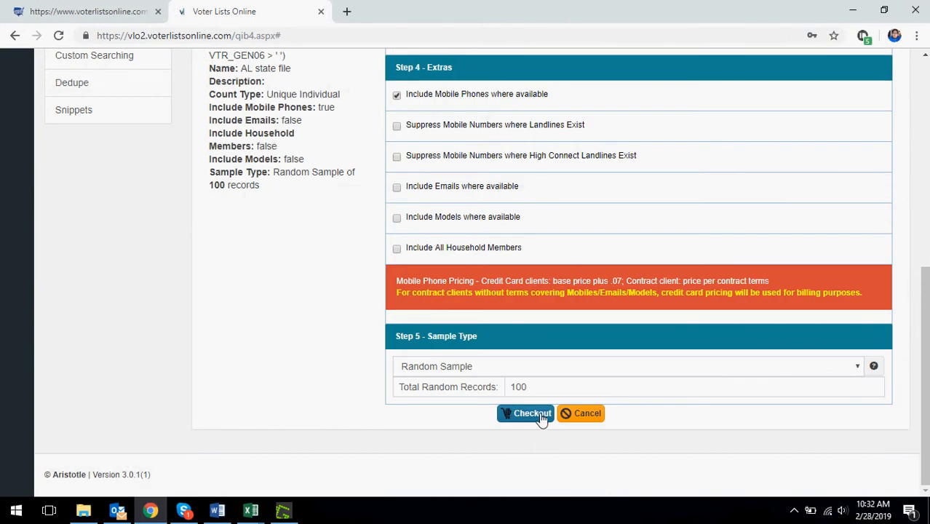
click(541, 418)
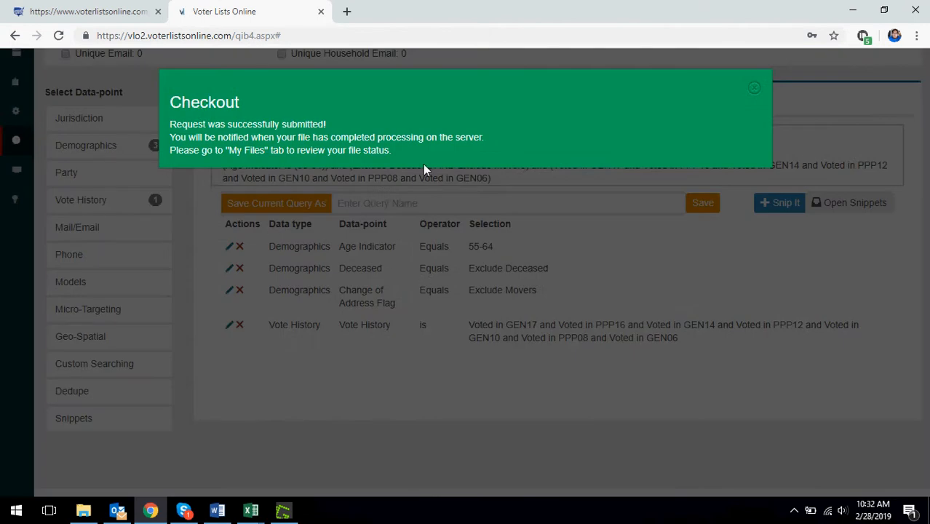
click(754, 89)
- Open the My Files page from the site navigation
scroll(276, 364, up, 1)
scroll(277, 364, up, 2)
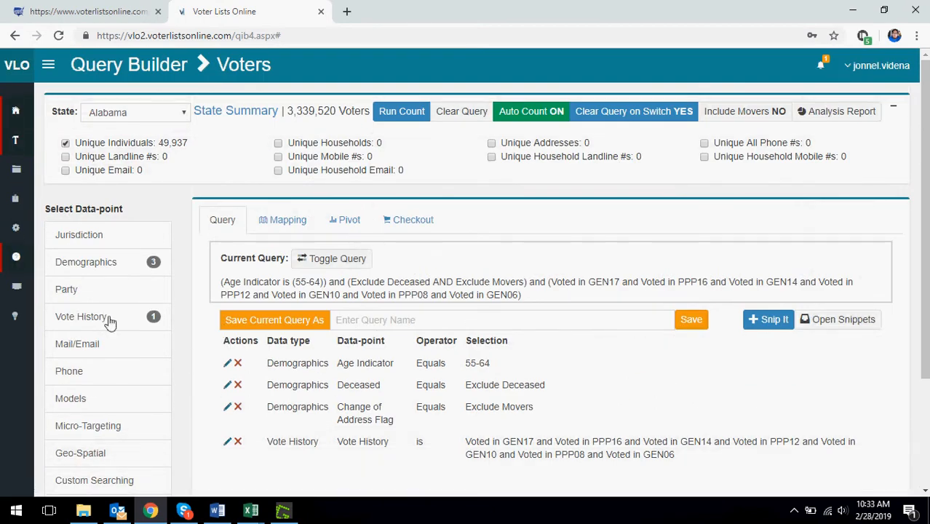
click(48, 67)
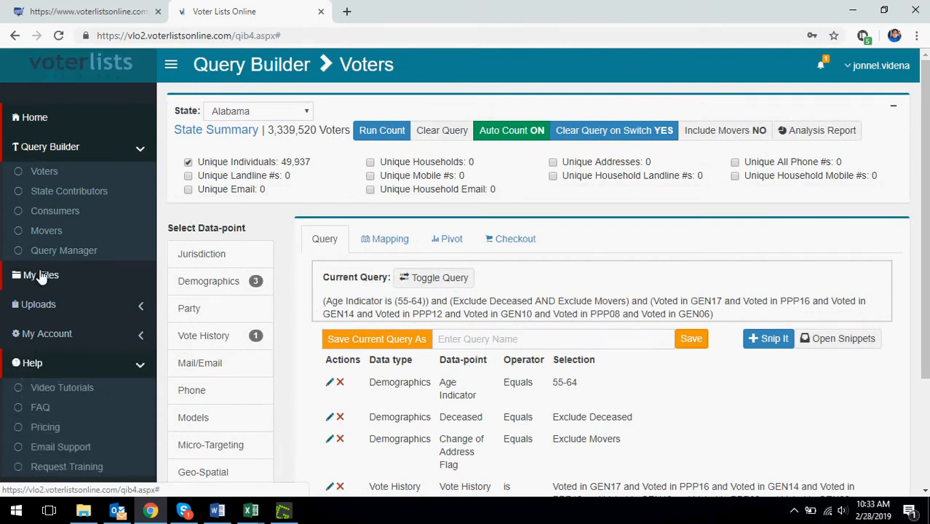
click(42, 284)
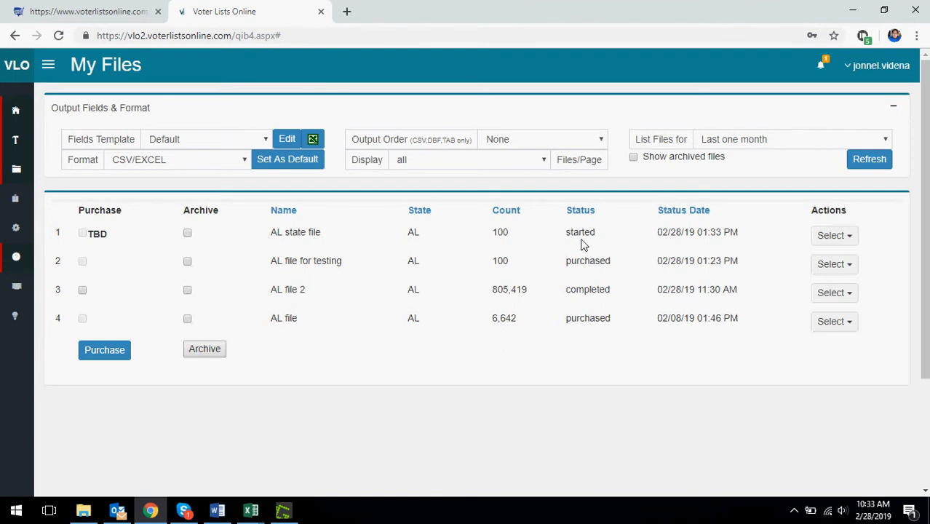
- Check the processing status of AL state file, reloading the file list from the ready notification
drag(568, 233, 600, 241)
drag(567, 290, 613, 300)
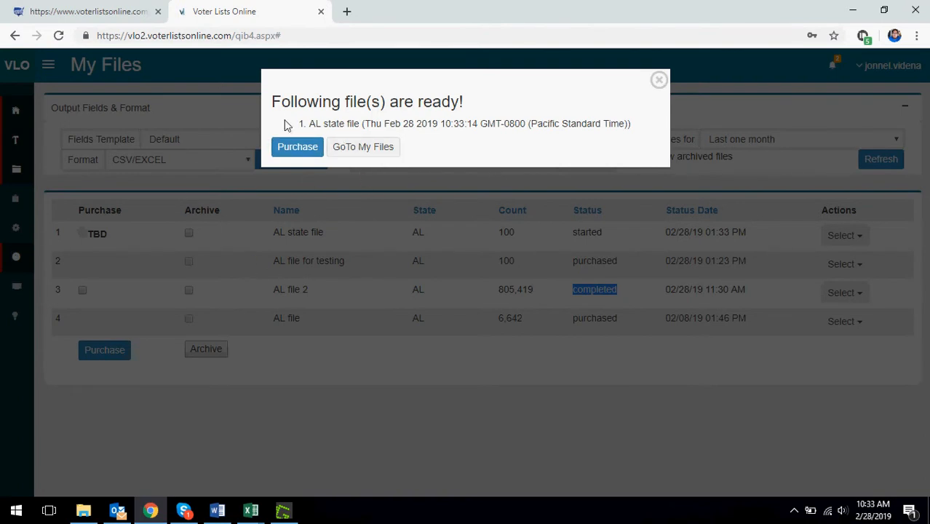
click(349, 153)
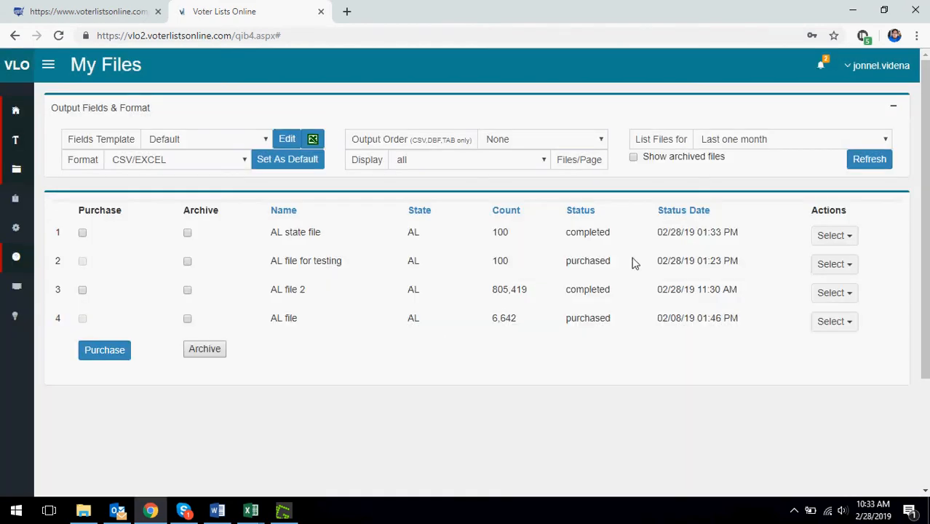
drag(567, 233, 612, 232)
click(437, 321)
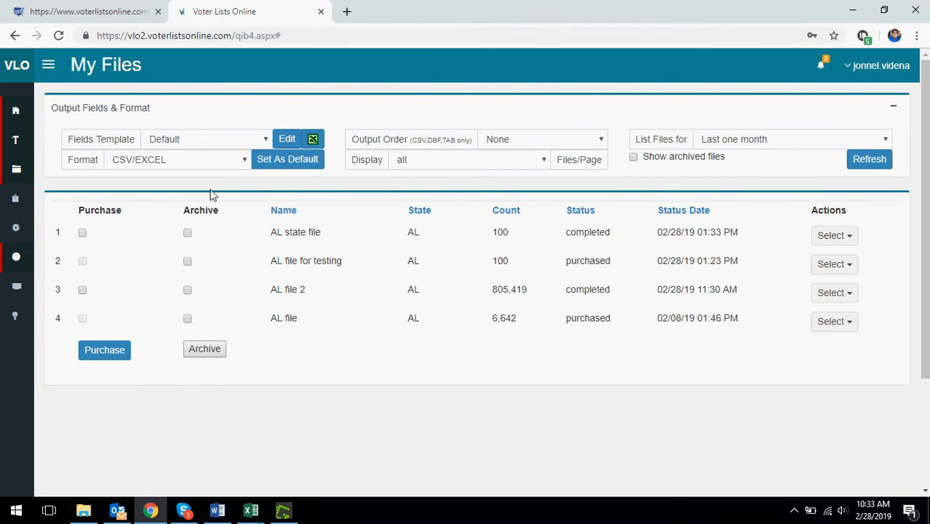
- Select AL state file for purchase, review its purchase summary and charges, and cancel the purchase
click(83, 232)
click(116, 357)
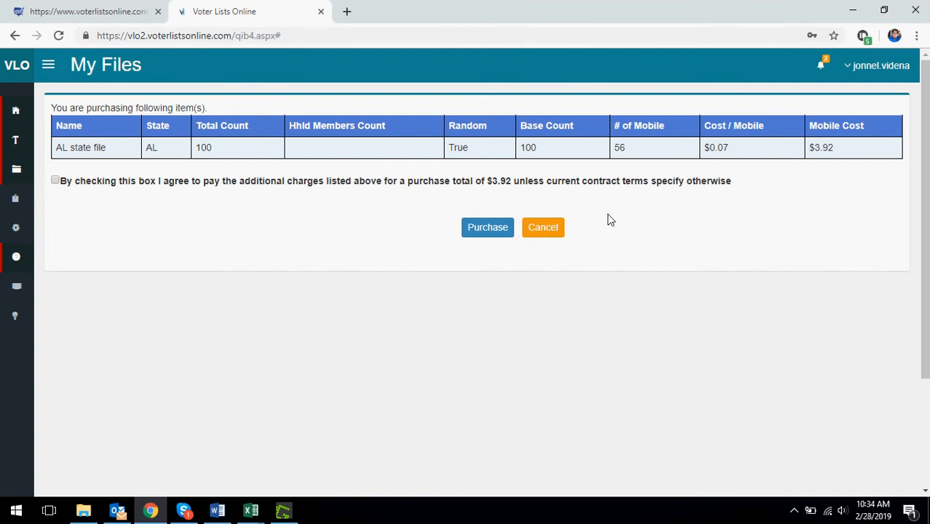
click(542, 229)
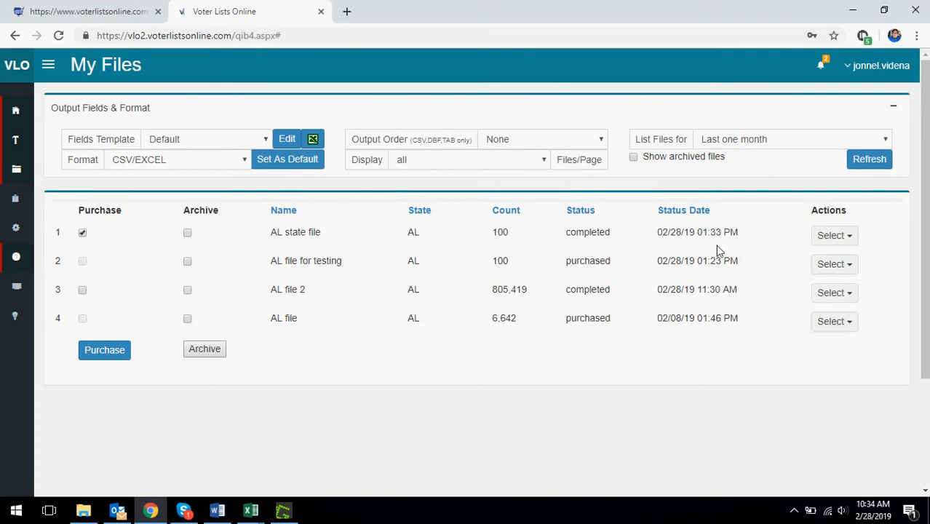
- View the available actions for AL state file and for the purchased AL file for testing
click(835, 236)
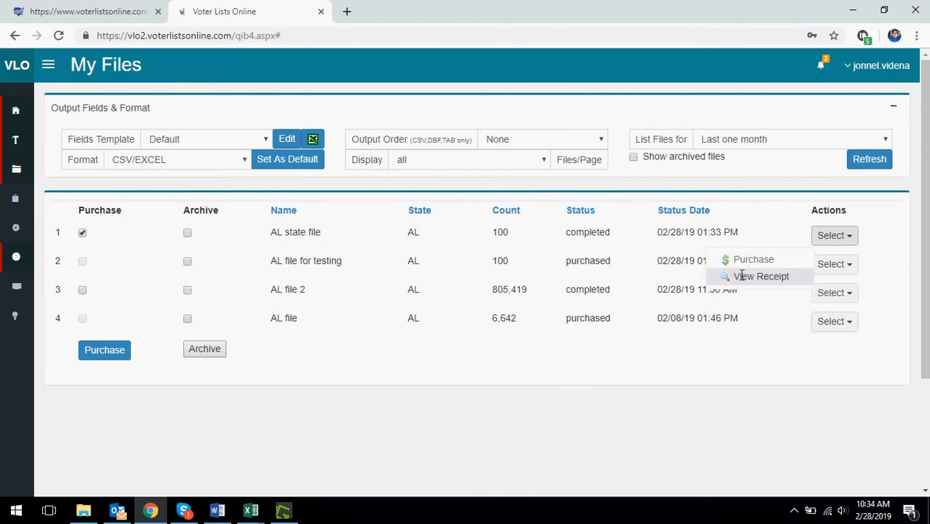
click(853, 267)
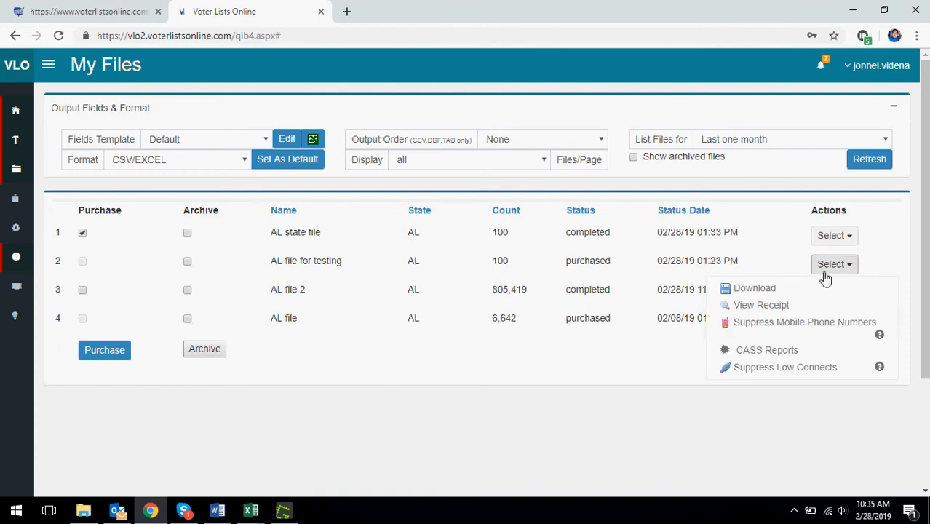